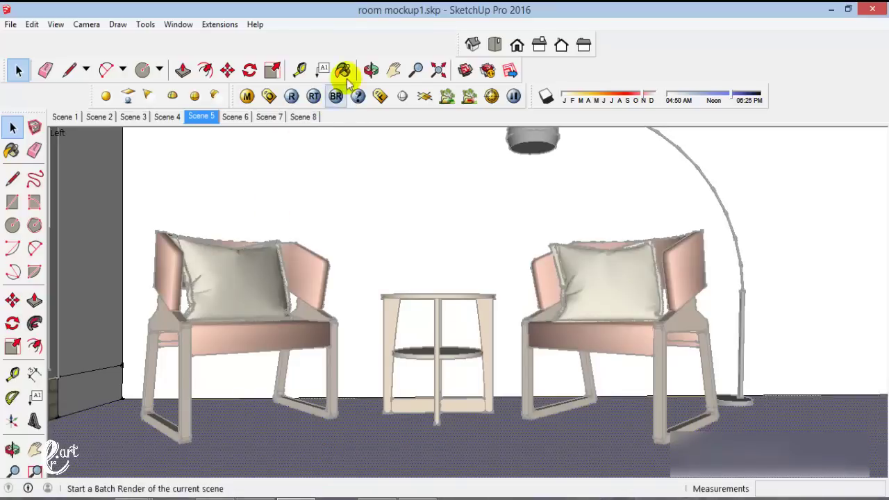
# Paint the floor with the red Color A05 swatch from the Colors library and show its Edit settings
pyautogui.click(342, 70)
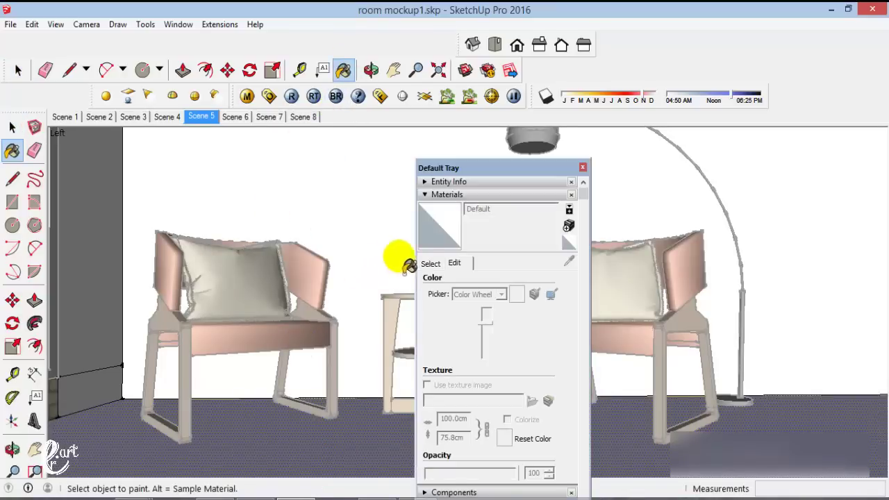
pyautogui.click(429, 264)
pyautogui.moveTo(571, 375); pyautogui.dragTo(571, 308)
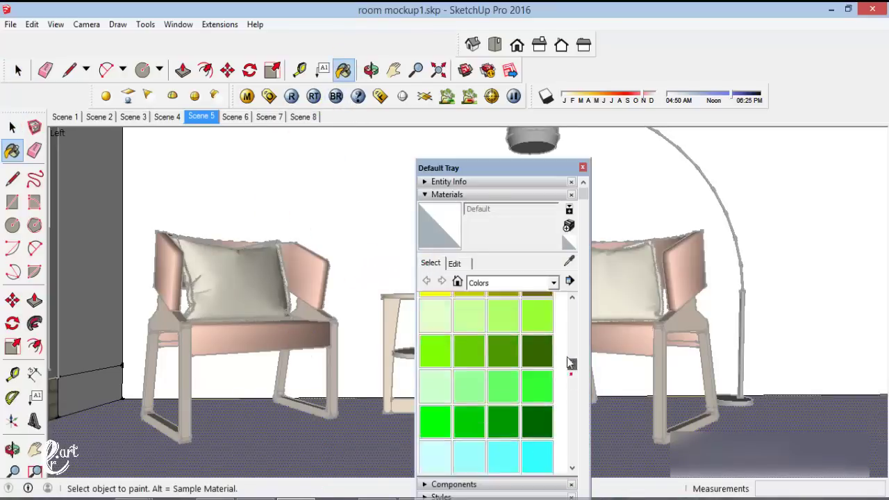
pyautogui.click(429, 357)
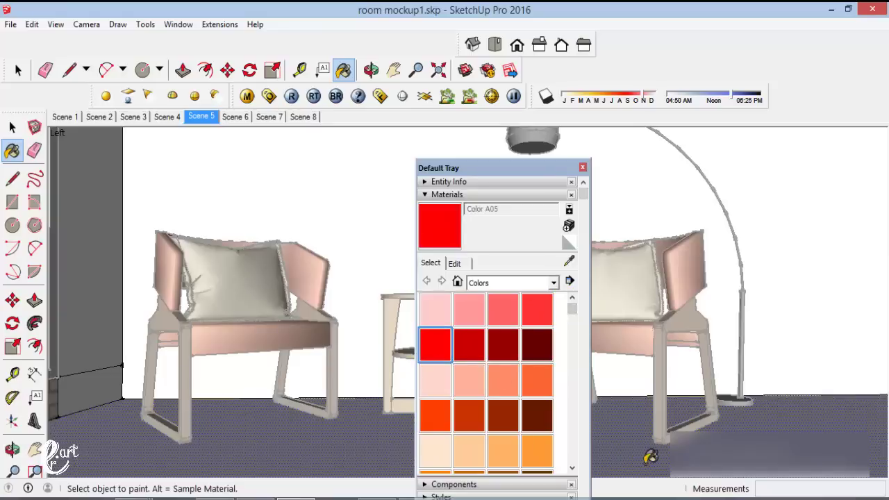
pyautogui.click(660, 452)
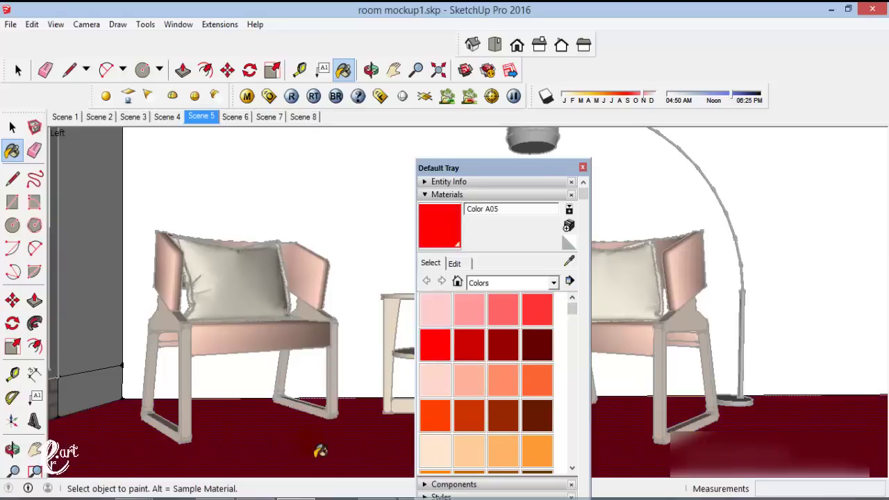
pyautogui.click(18, 69)
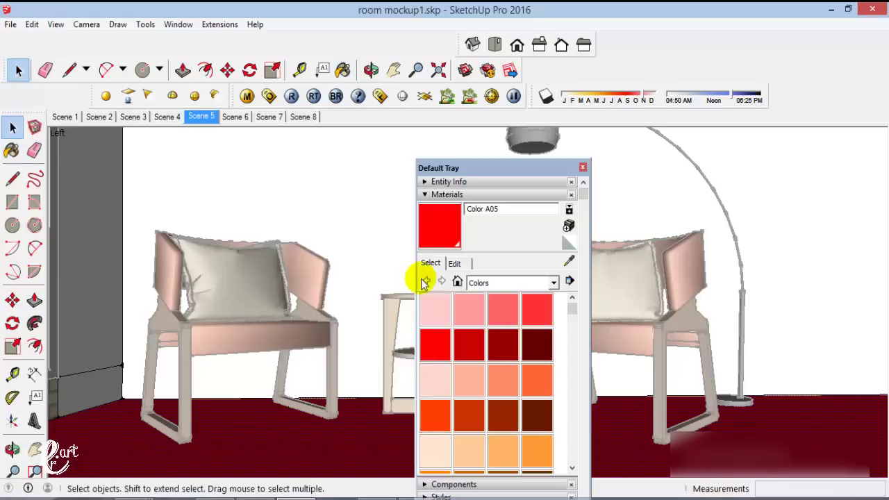
pyautogui.click(454, 264)
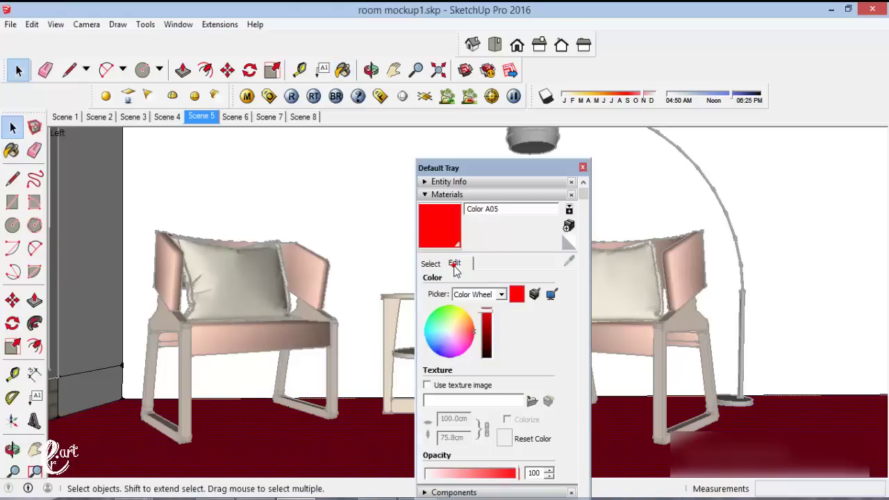
# Apply the Estate Harvest Oak_DIFFUSE.jpg texture image to Color A05 and close the Materials tray
pyautogui.click(427, 386)
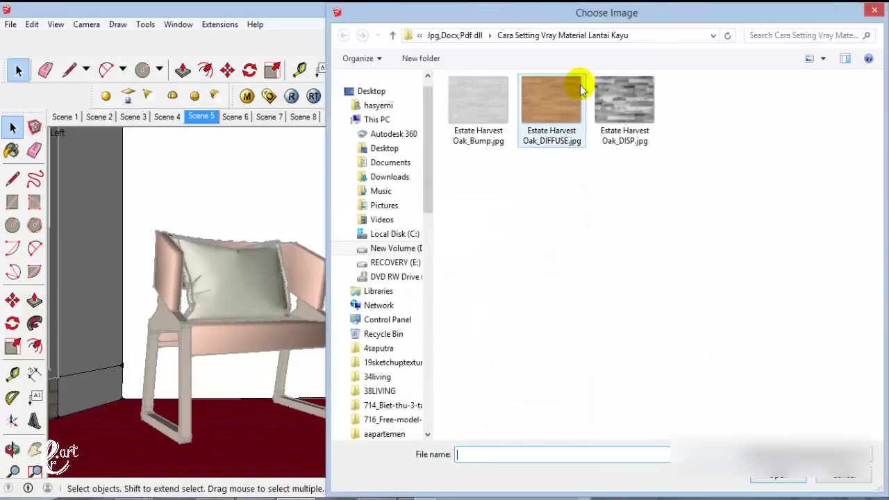
pyautogui.click(580, 88)
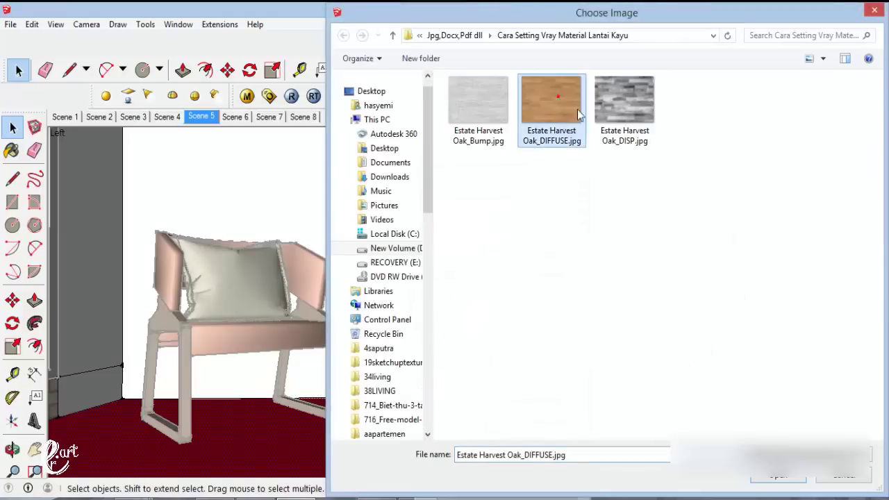
pyautogui.doubleClick(549, 84)
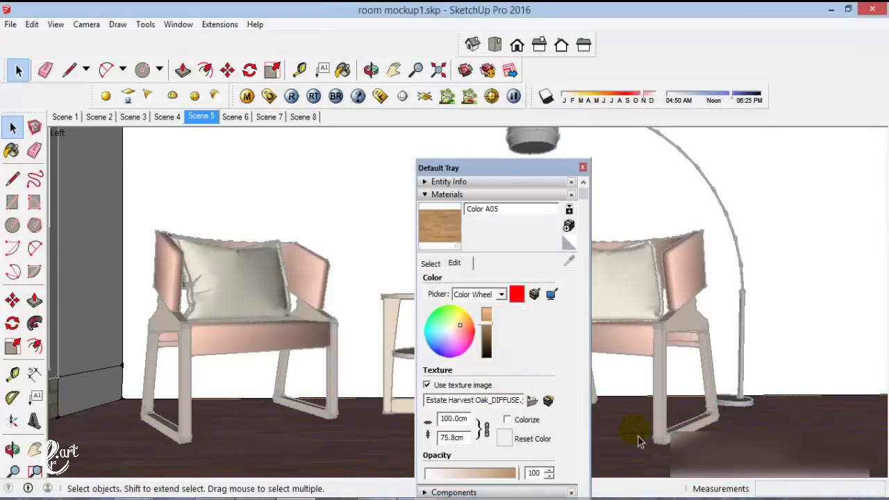
pyautogui.click(424, 195)
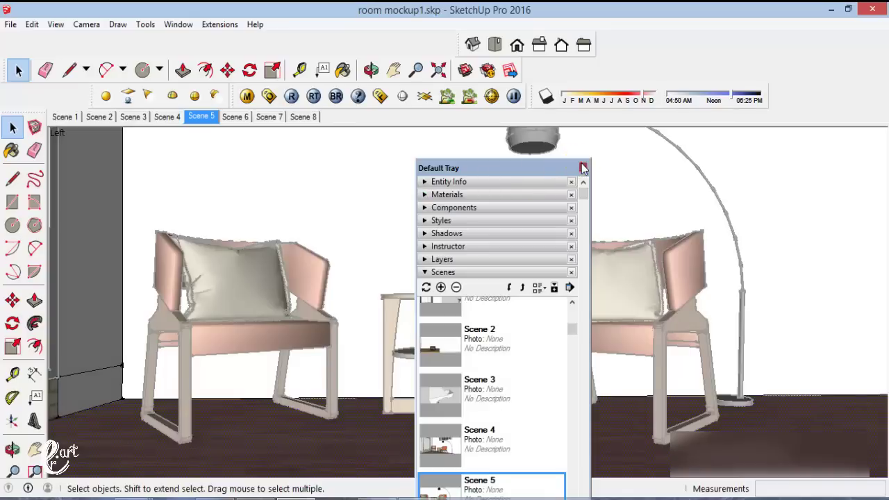
pyautogui.click(583, 168)
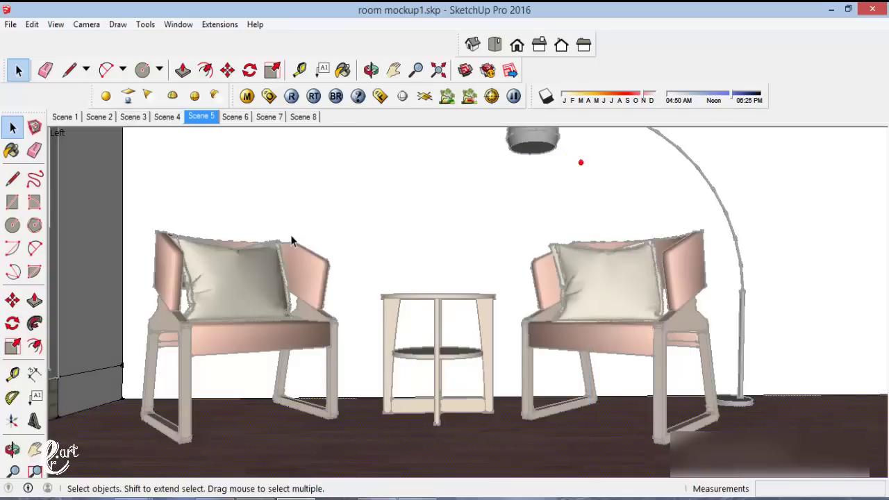
# Open the V-Ray material editor side by side with the reopened Materials panel
pyautogui.click(248, 97)
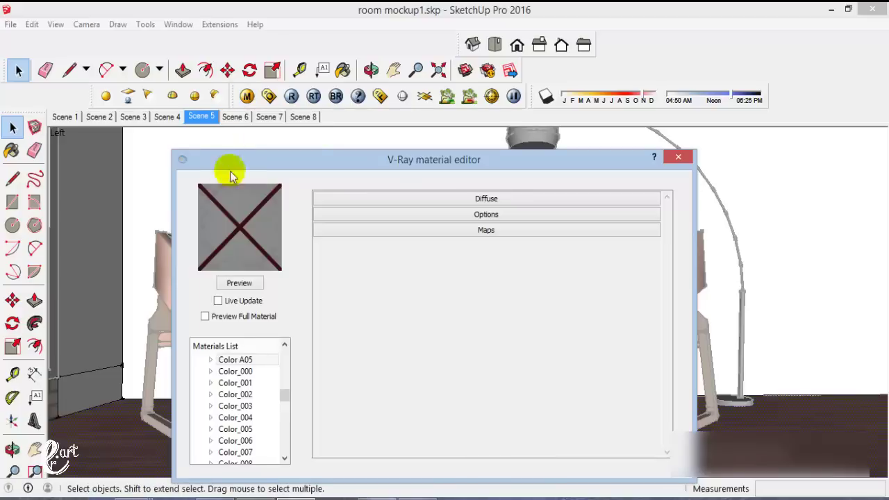
pyautogui.scroll(2, 281, 393)
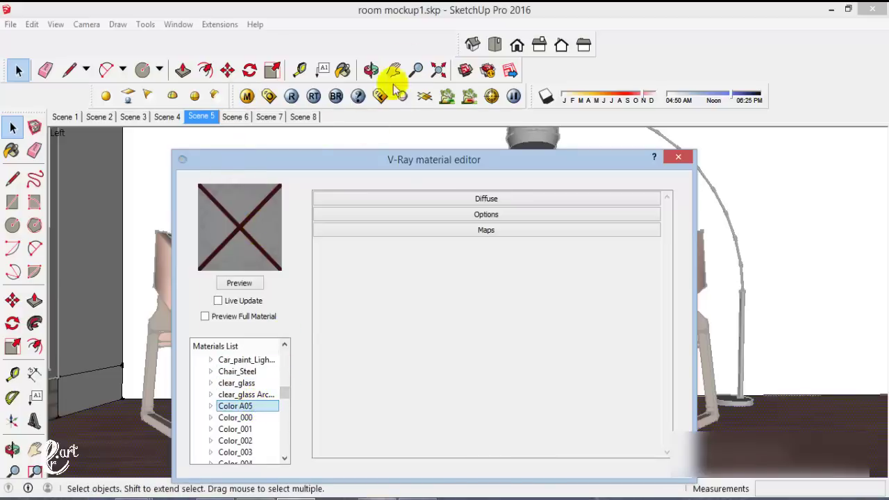
pyautogui.click(342, 70)
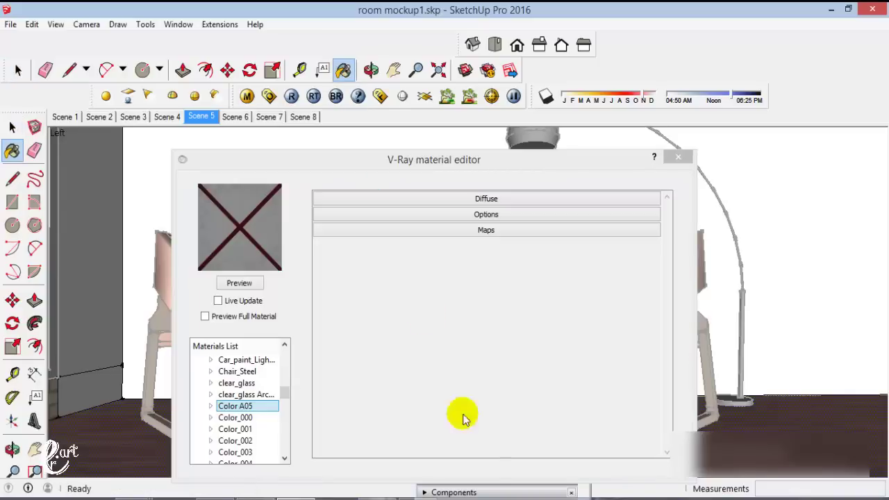
pyautogui.click(539, 161)
pyautogui.moveTo(539, 161); pyautogui.dragTo(323, 191)
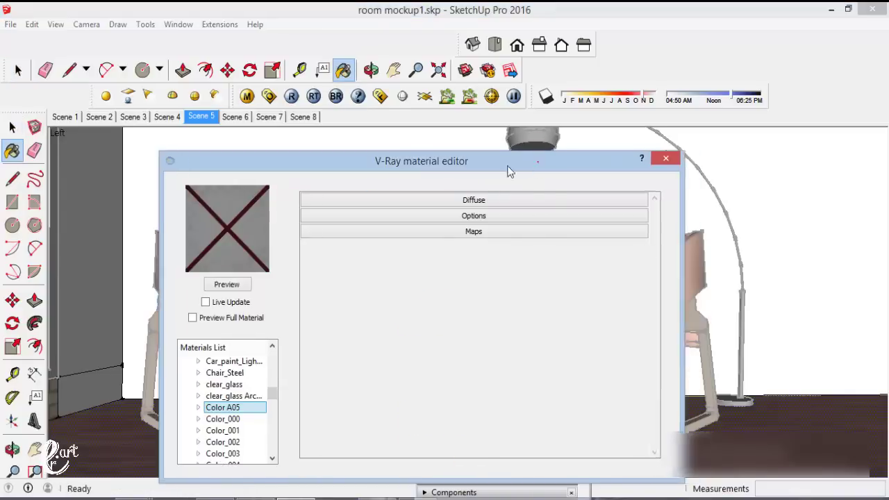
pyautogui.click(460, 169)
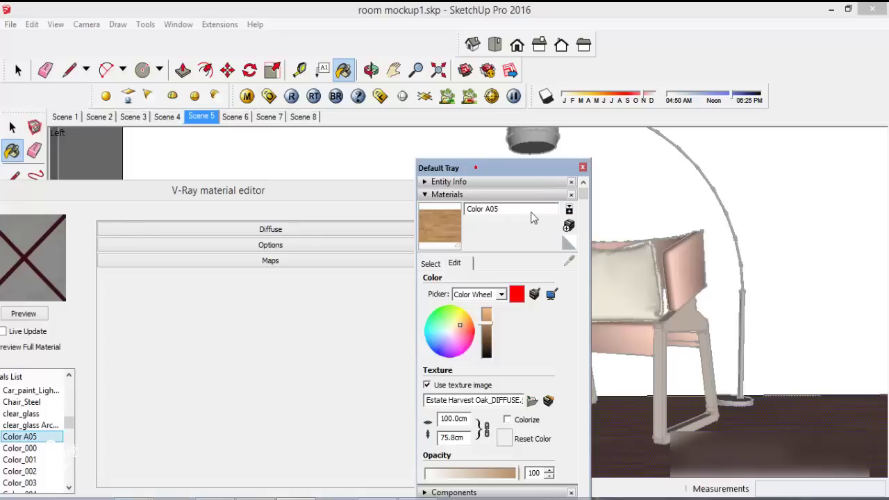
pyautogui.moveTo(481, 166); pyautogui.dragTo(525, 222)
# Rename Color A05 to Wood Floor and select it in the V-Ray Materials List
pyautogui.click(552, 267)
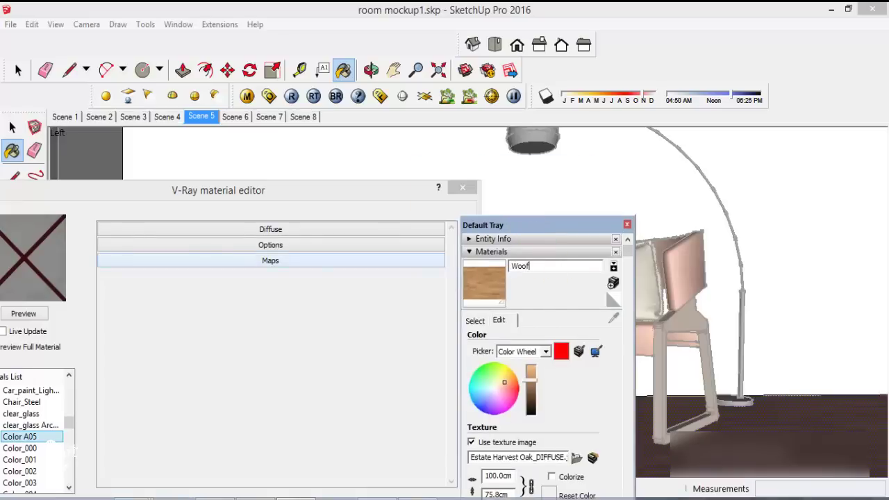
pyautogui.write('d Floor')
pyautogui.press('Return')
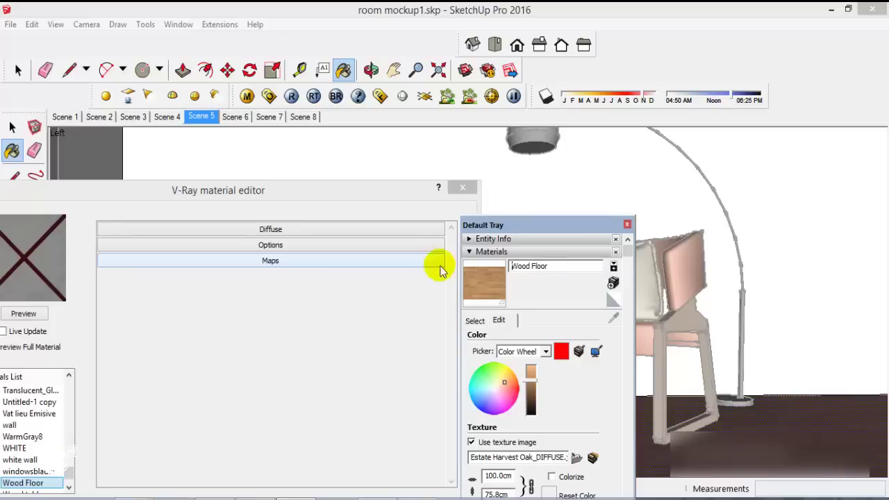
pyautogui.moveTo(359, 188); pyautogui.dragTo(511, 151)
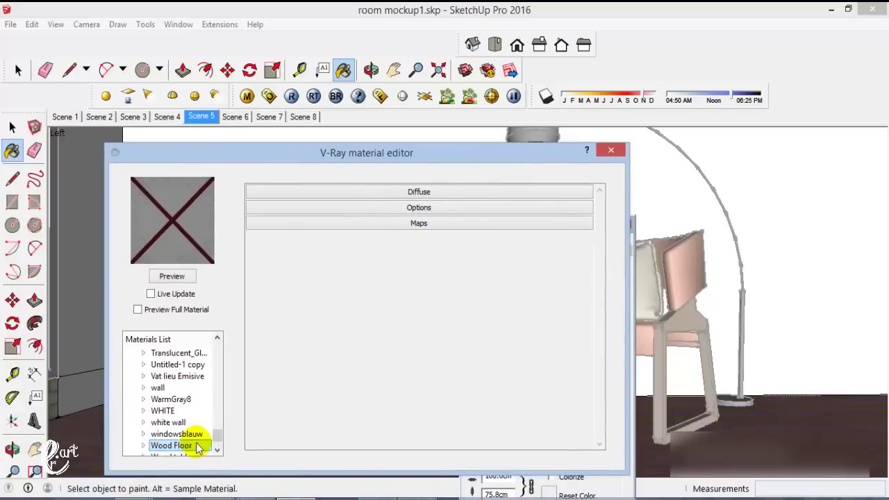
pyautogui.click(217, 450)
pyautogui.click(216, 450)
pyautogui.click(177, 425)
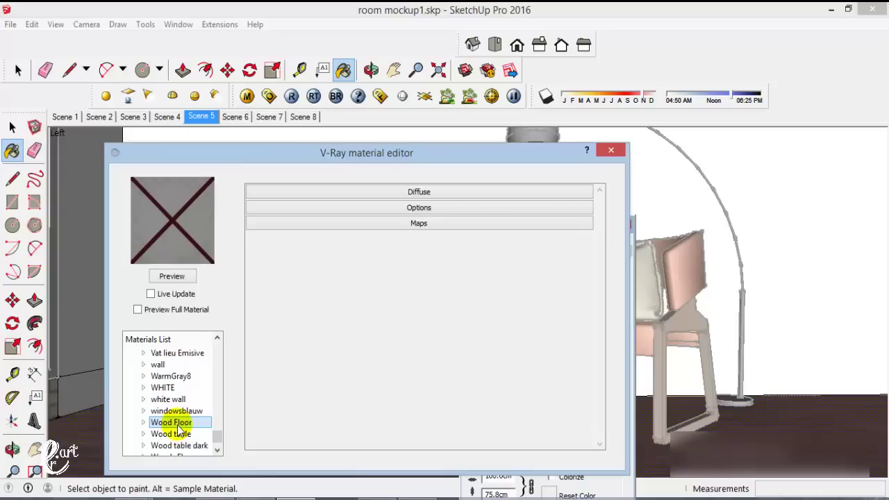
pyautogui.click(144, 421)
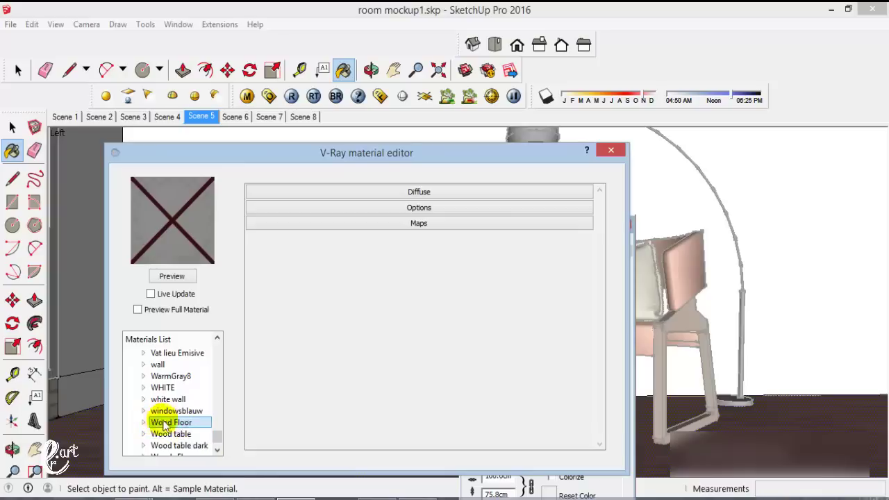
# Add a Reflection layer to Wood Floor and open its TexFresnel reflection map
pyautogui.rightClick(201, 423)
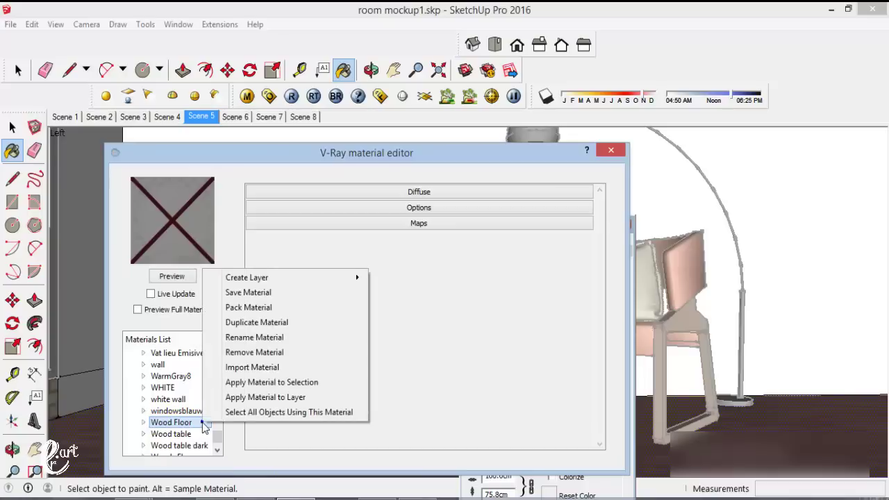
pyautogui.click(321, 278)
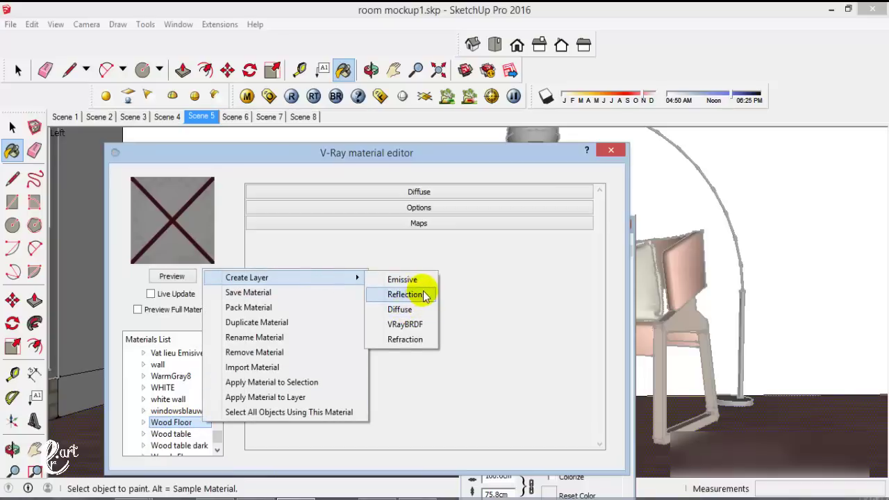
pyautogui.click(405, 294)
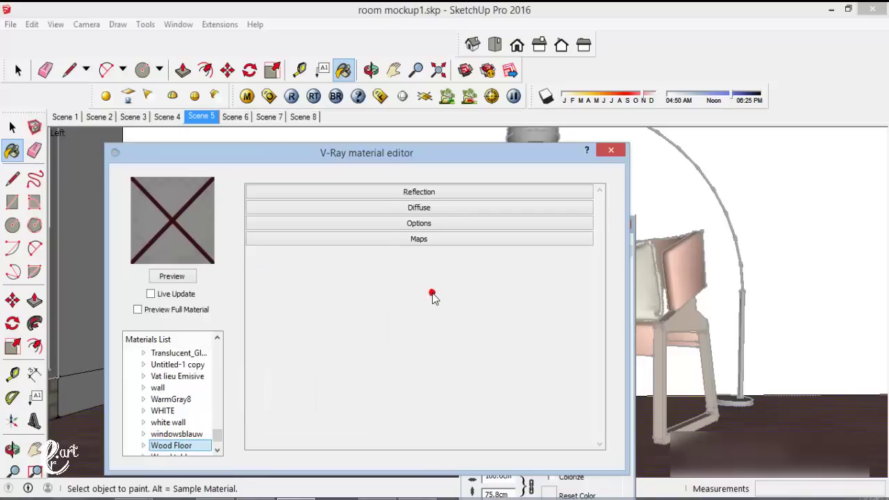
pyautogui.click(437, 194)
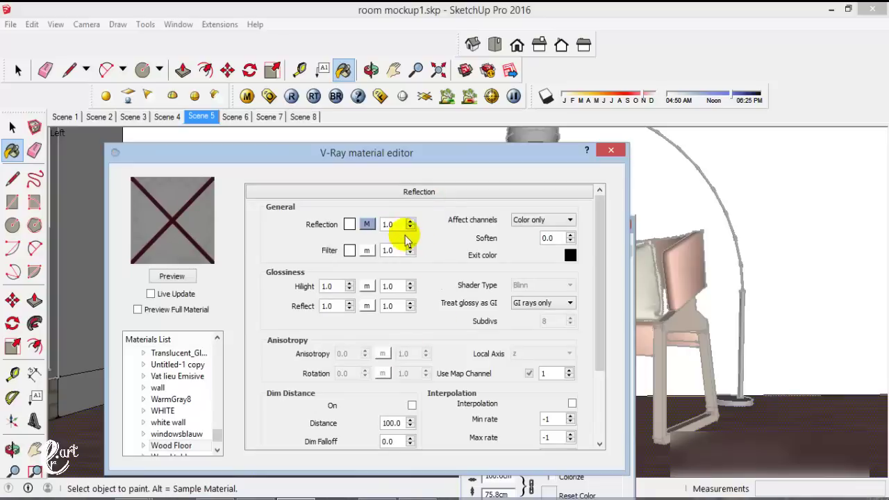
pyautogui.click(368, 225)
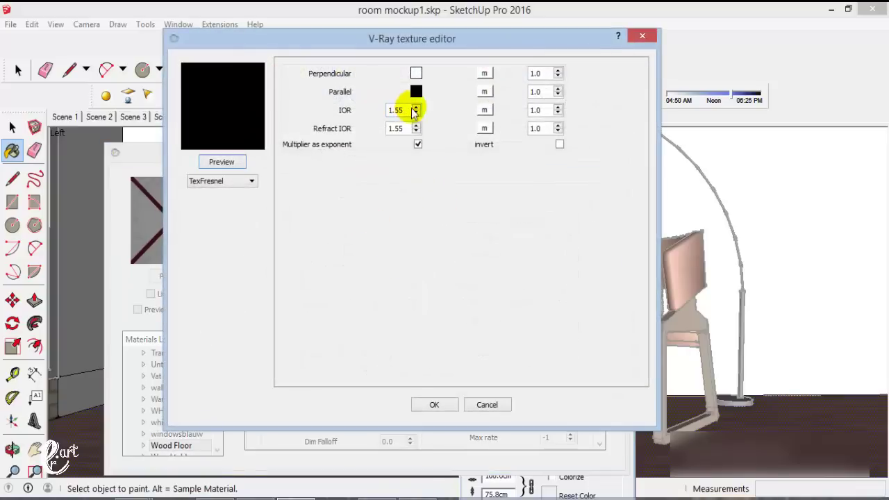
# Set both Fresnel IOR and Refract IOR to 3, then preview the reflective Wood Floor material
pyautogui.click(415, 108)
pyautogui.write('3')
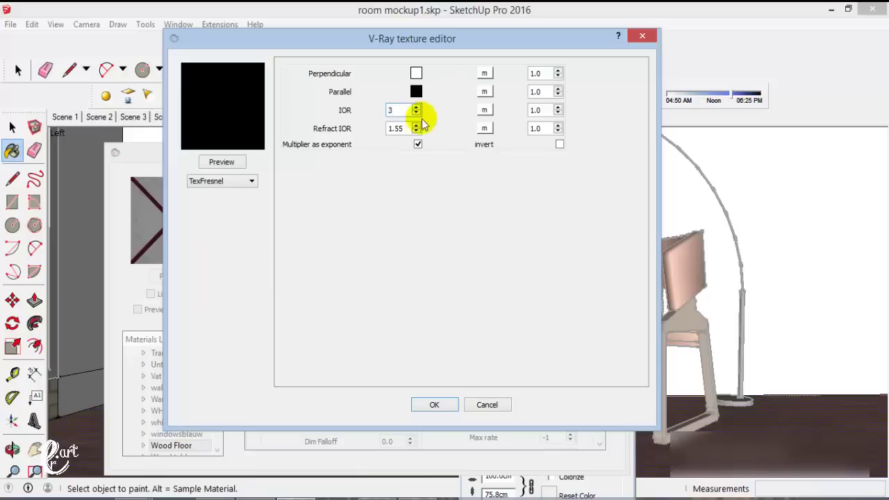
pyautogui.doubleClick(398, 129)
pyautogui.write('3')
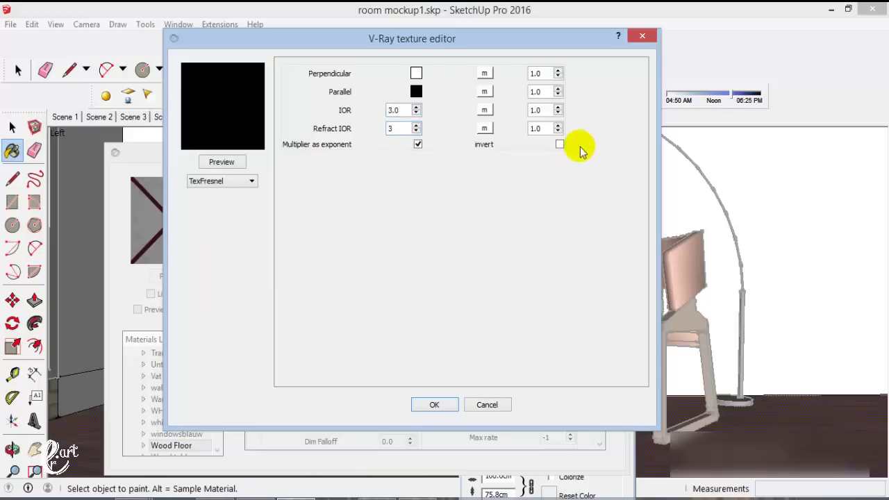
pyautogui.click(559, 144)
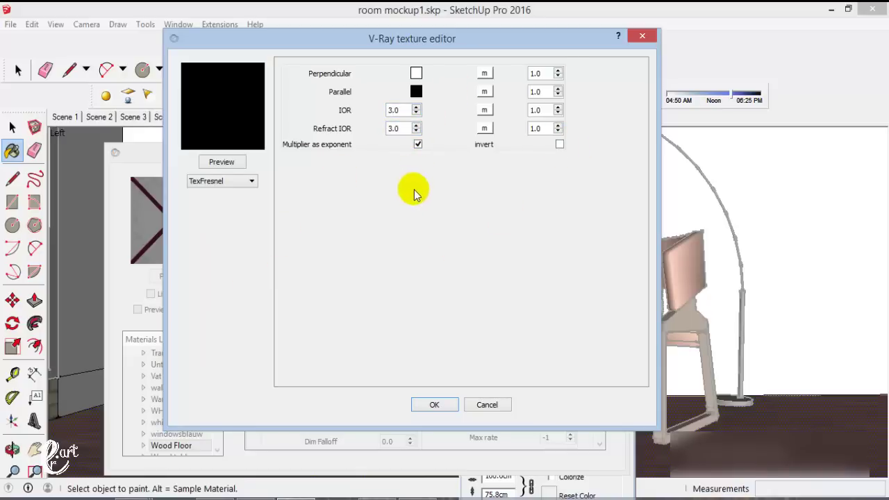
pyautogui.click(425, 405)
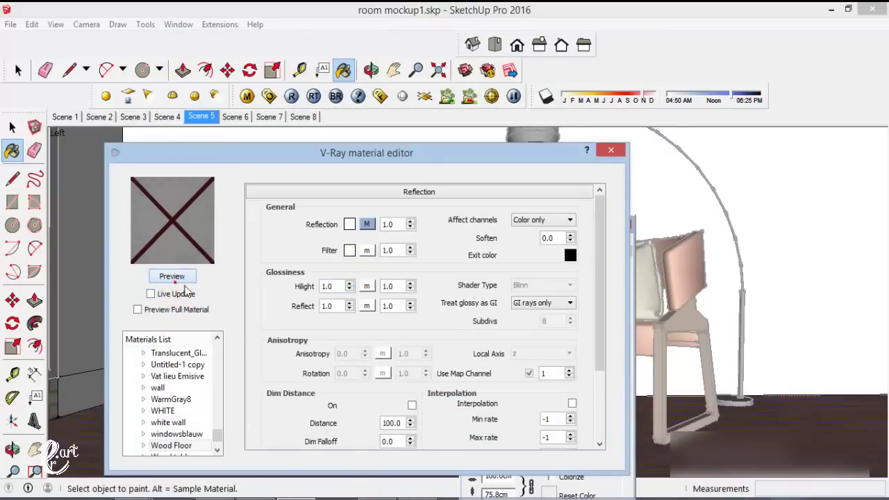
pyautogui.click(172, 275)
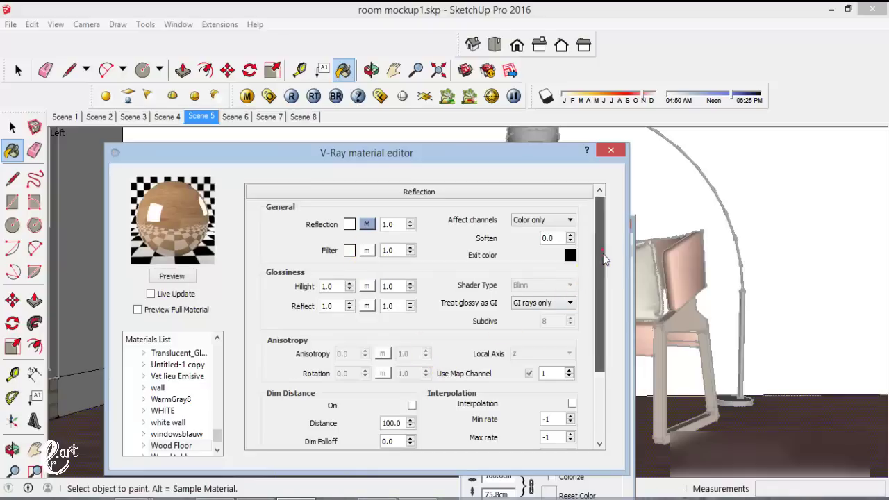
# Enable Bump in the Wood Floor Maps section with an amount of 0.07
pyautogui.moveTo(601, 251)
pyautogui.mouseDown()
pyautogui.moveTo(601, 305)
pyautogui.moveTo(590, 256)
pyautogui.mouseUp()
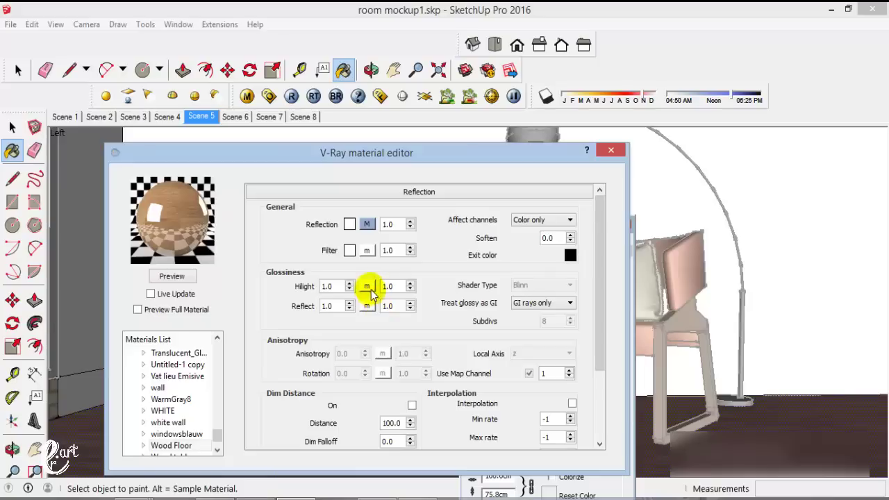
pyautogui.click(398, 196)
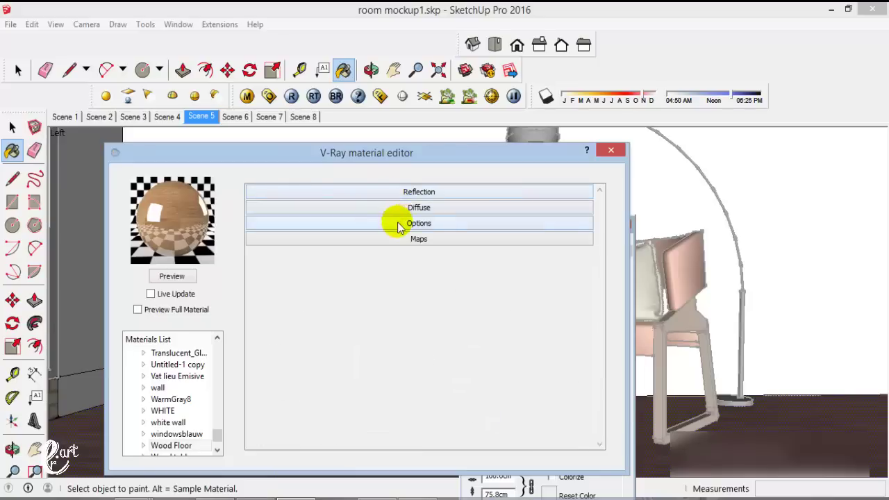
pyautogui.click(398, 212)
pyautogui.click(396, 207)
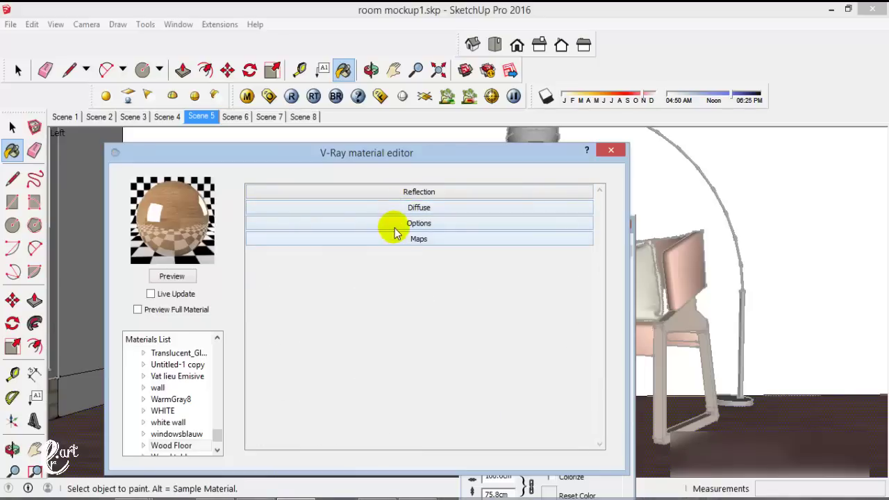
pyautogui.click(390, 240)
pyautogui.click(351, 267)
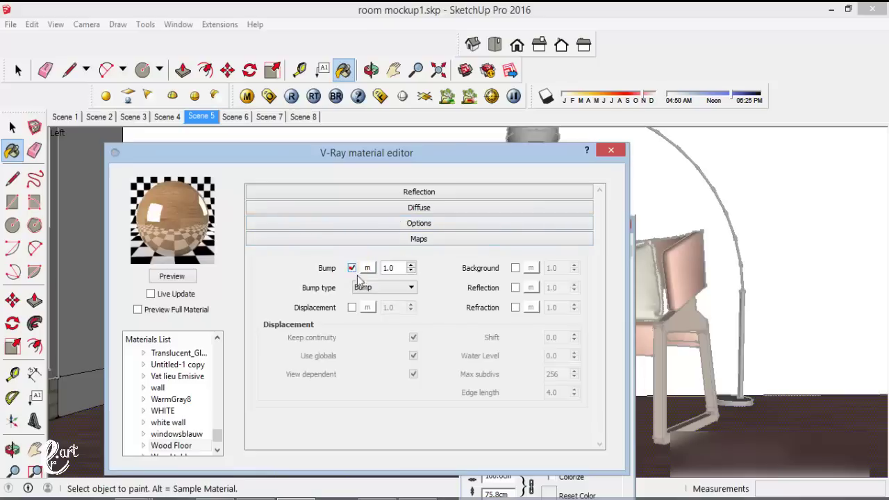
pyautogui.click(366, 270)
pyautogui.write('0.07')
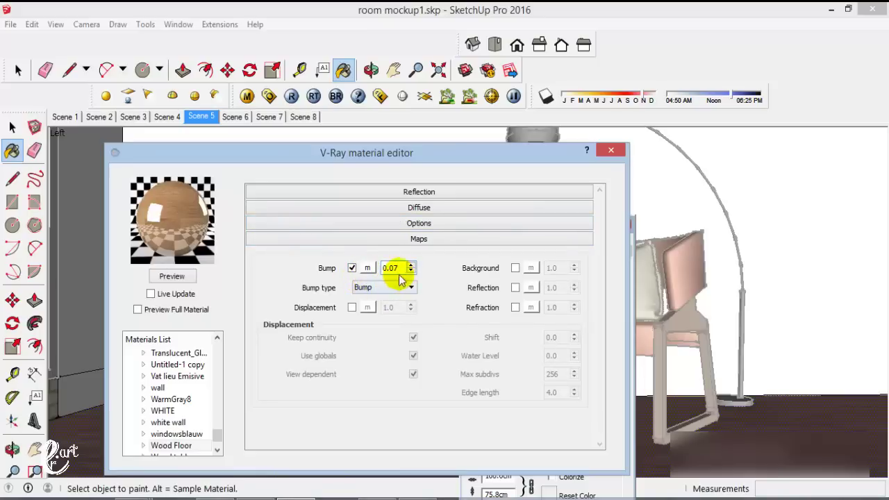
# Load Estate Harvest Oak_Bump.jpg as a TexBitmap for the bump channel
pyautogui.click(367, 267)
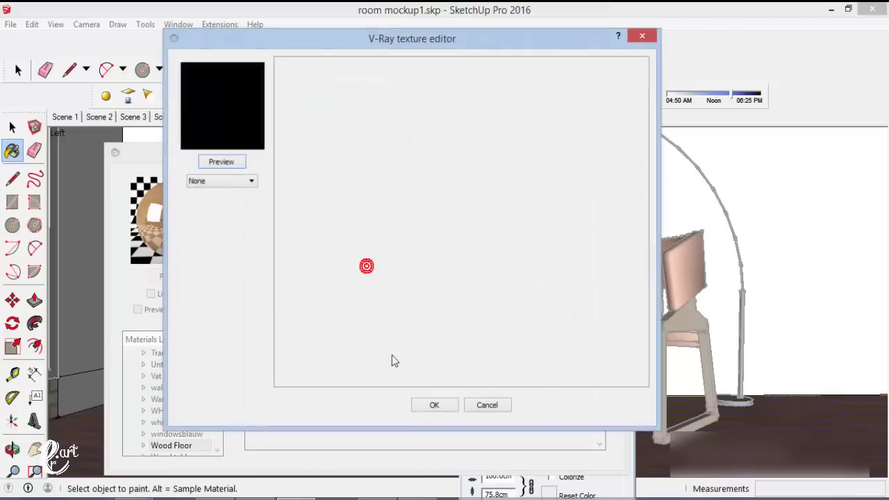
pyautogui.click(231, 180)
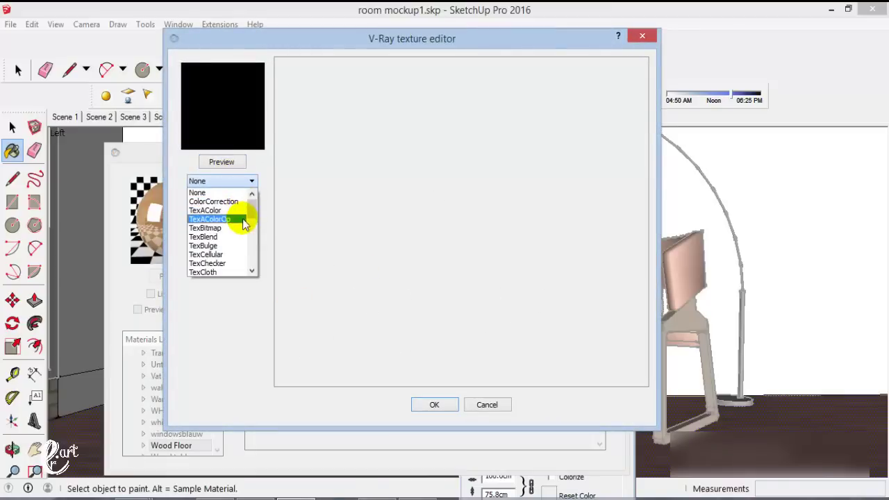
pyautogui.click(242, 229)
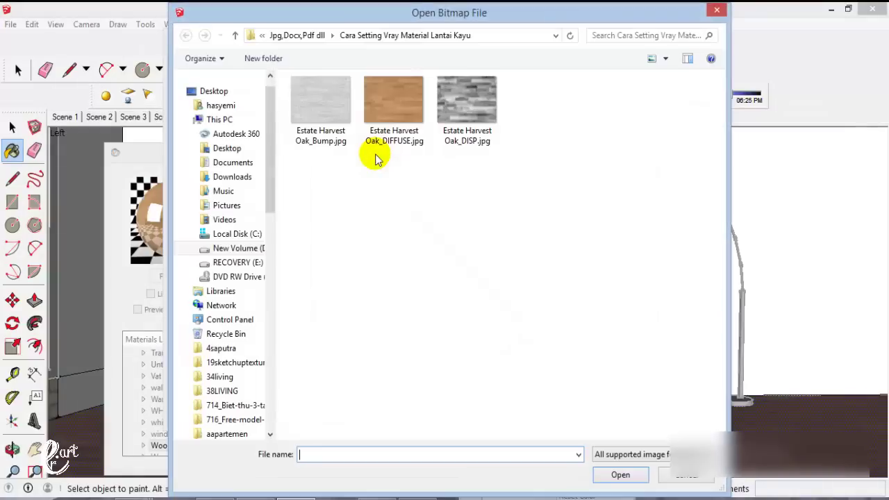
pyautogui.click(323, 135)
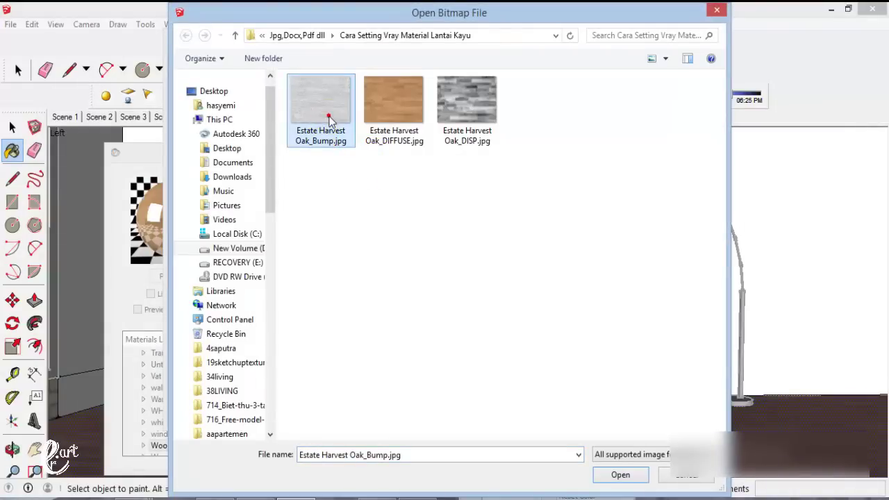
pyautogui.doubleClick(317, 99)
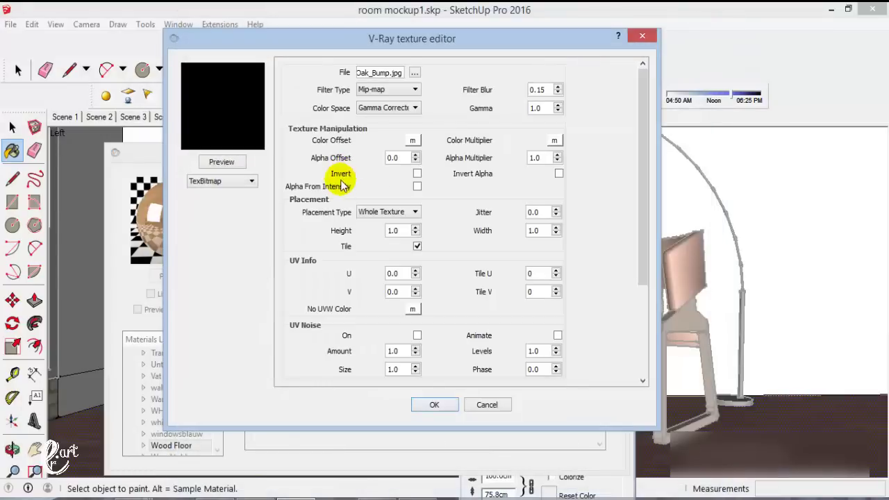
pyautogui.click(430, 404)
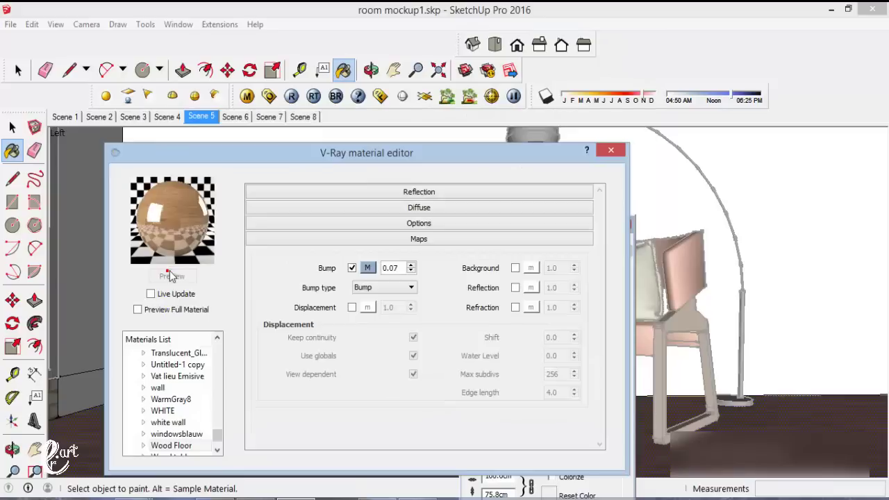
# Map Estate Harvest Oak_DISP.jpg as a TexBitmap to the Reflection's highlight glossiness
pyautogui.click(377, 192)
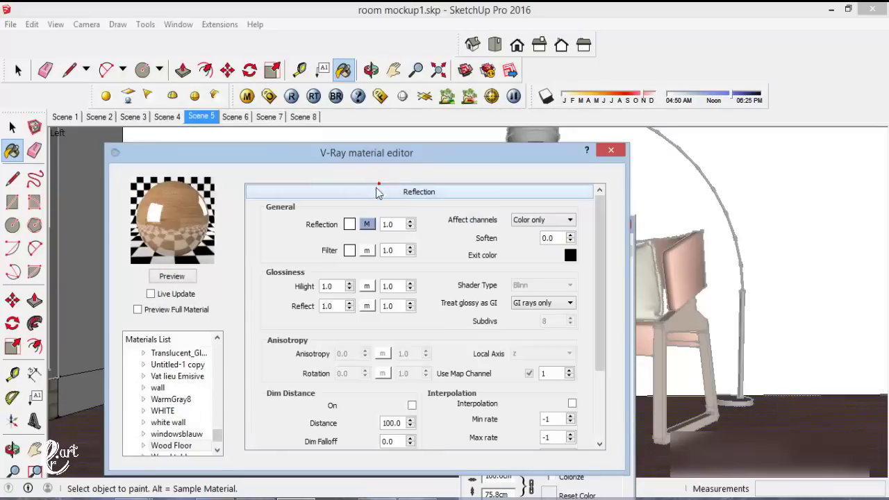
pyautogui.click(367, 286)
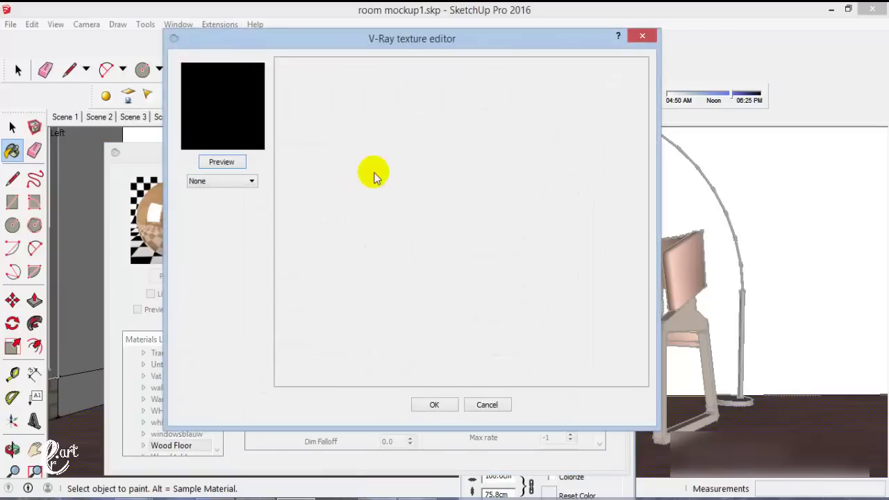
pyautogui.click(243, 182)
pyautogui.click(223, 225)
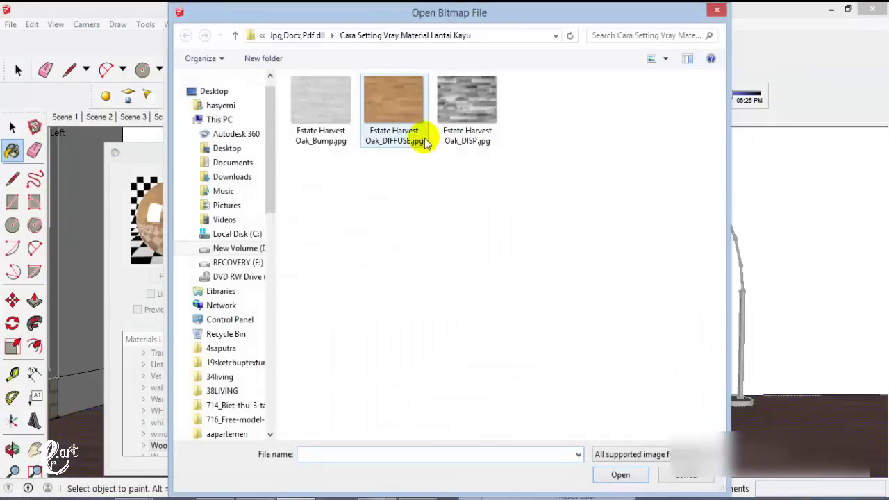
pyautogui.click(455, 125)
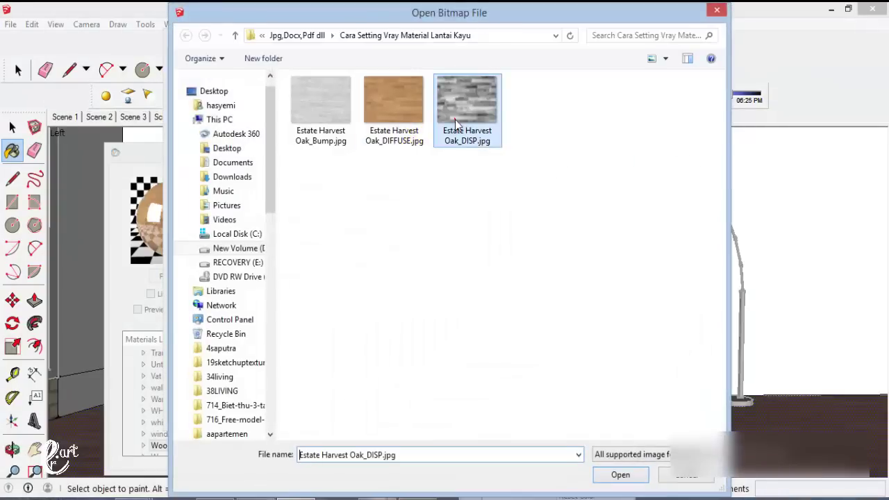
pyautogui.doubleClick(455, 125)
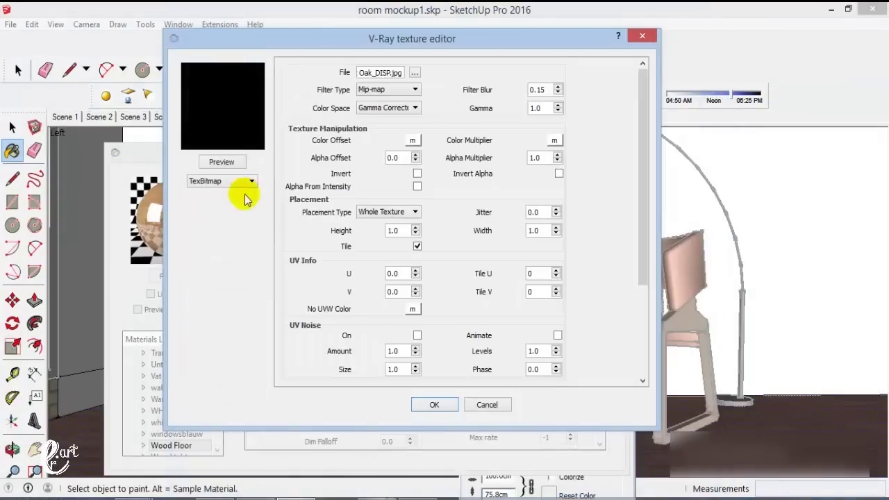
pyautogui.click(435, 405)
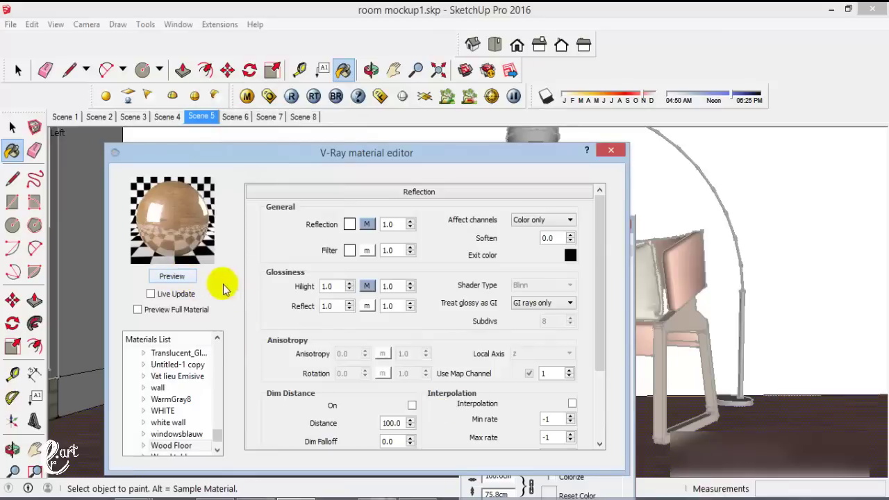
# Collapse the Reflection settings and close the V-Ray material editor
pyautogui.moveTo(603, 275)
pyautogui.mouseDown()
pyautogui.moveTo(598, 352)
pyautogui.moveTo(590, 254)
pyautogui.mouseUp()
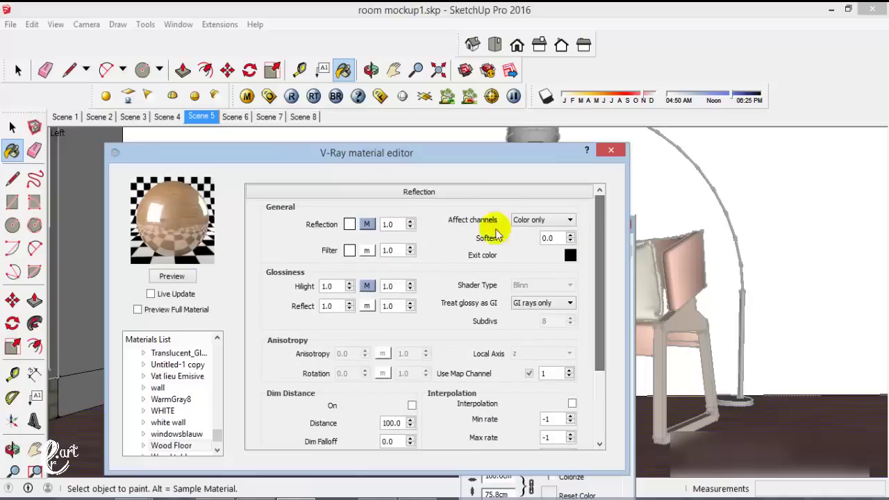
pyautogui.click(399, 195)
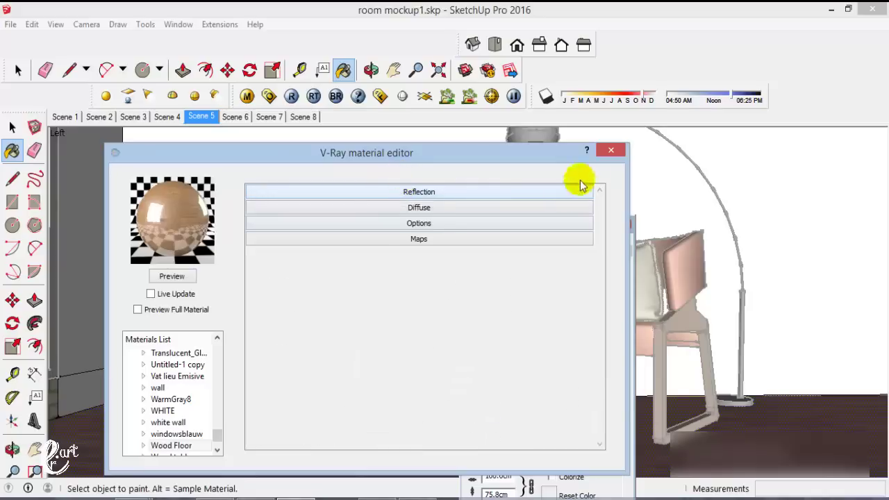
pyautogui.click(609, 154)
pyautogui.click(628, 222)
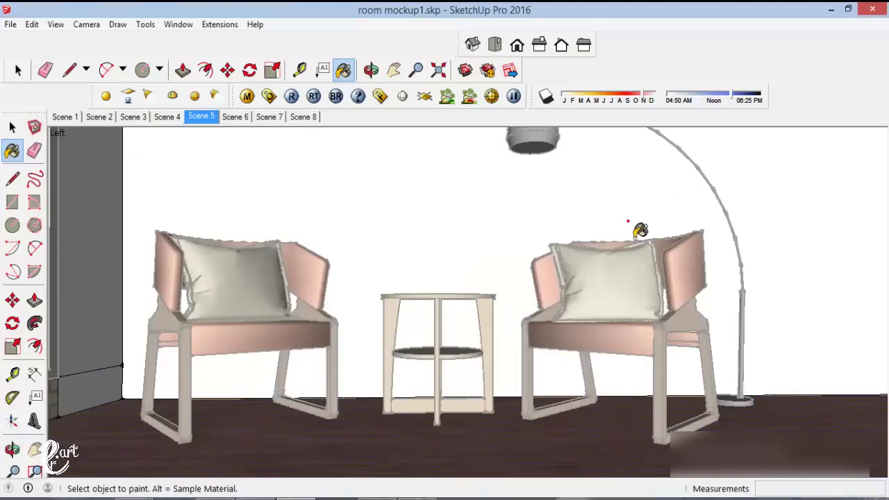
pyautogui.click(18, 70)
pyautogui.click(265, 236)
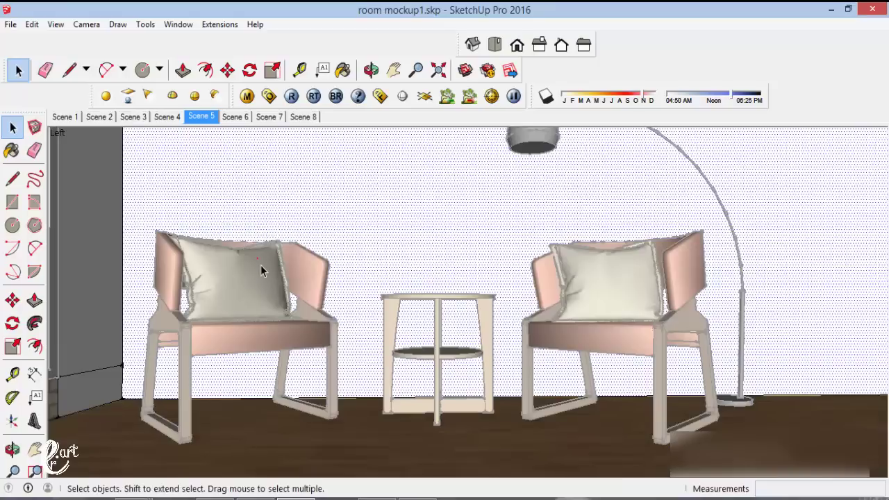
pyautogui.doubleClick(260, 265)
pyautogui.click(595, 233)
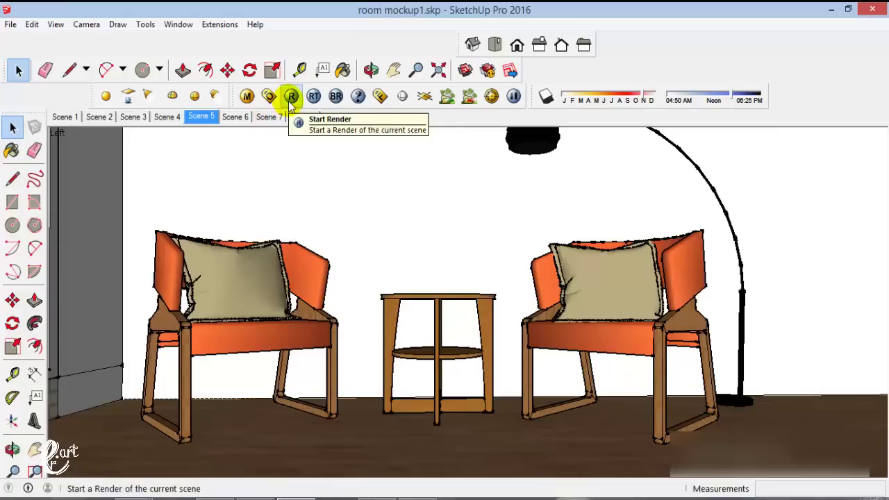
pyautogui.click(268, 96)
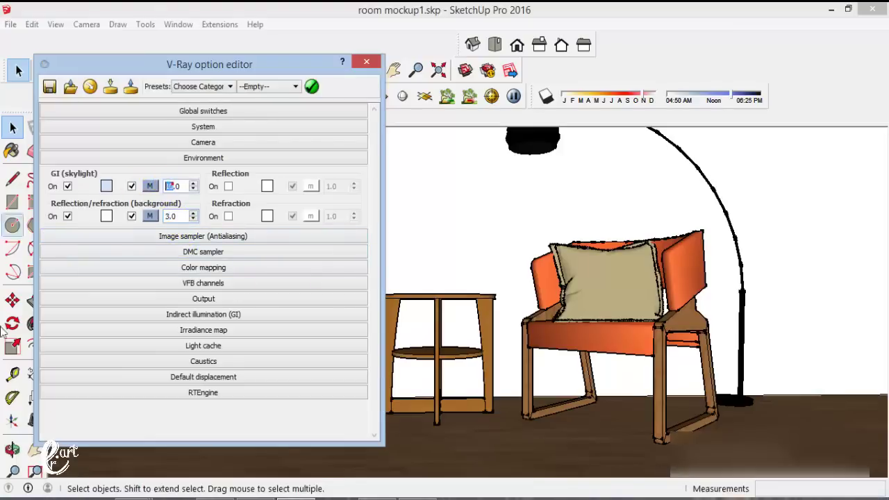
pyautogui.click(2, 349)
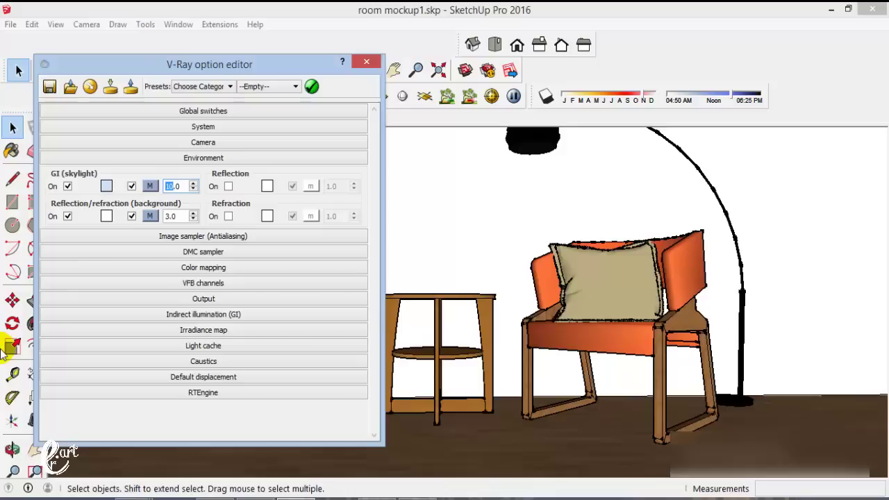
pyautogui.click(366, 61)
pyautogui.click(383, 185)
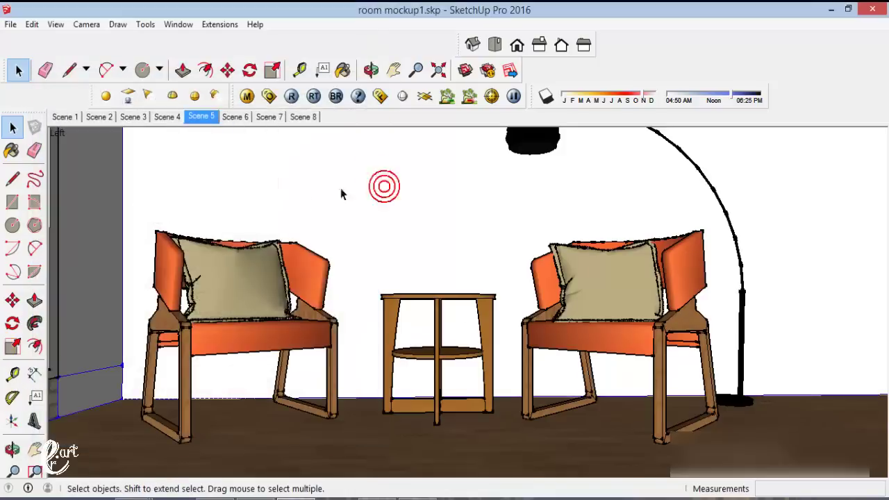
# Render the room with V-Ray into an 800 x 640 glossy wood-floor image
pyautogui.click(292, 97)
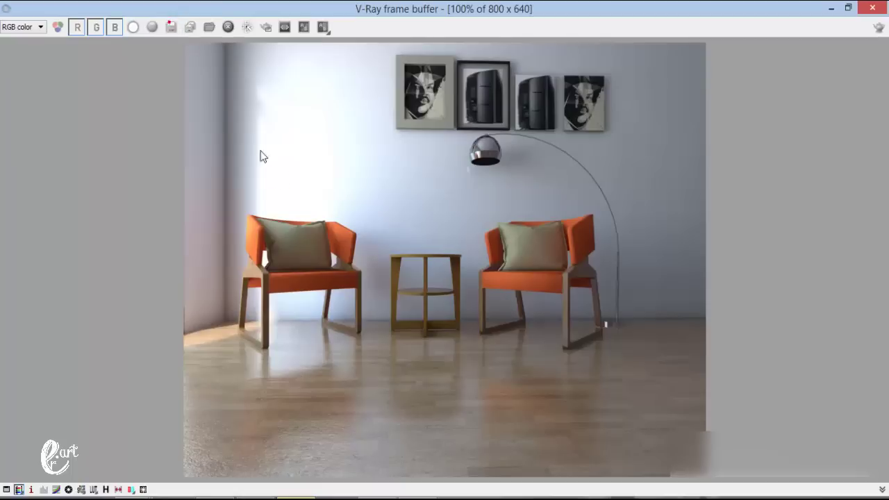
# Save the V-Ray render as a JPEG named 'wood simple floor'
pyautogui.click(274, 175)
pyautogui.click(434, 426)
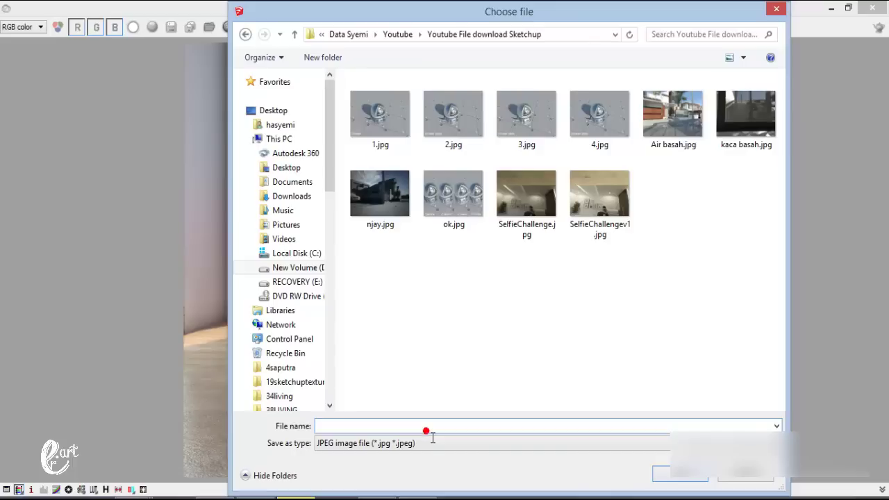
pyautogui.click(425, 429)
pyautogui.write('wood simpl')
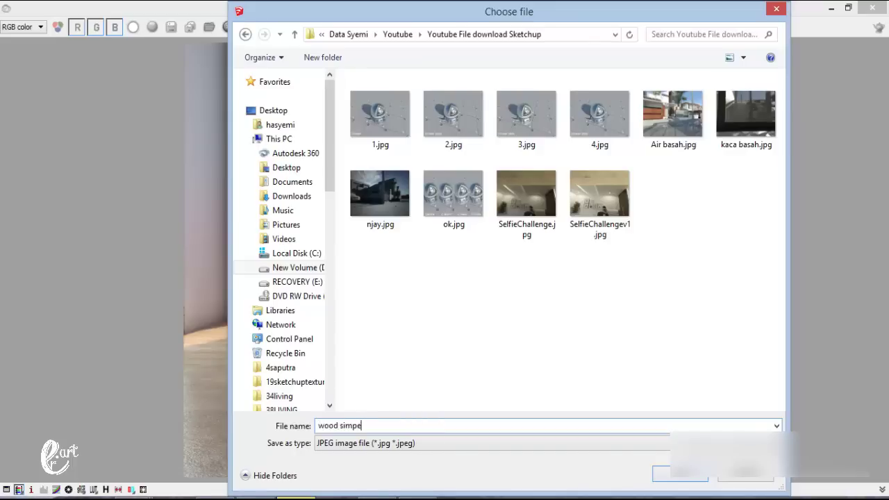
pyautogui.write('e fl')
pyautogui.press('BackSpace')
pyautogui.write('loor')
pyautogui.press('Return')
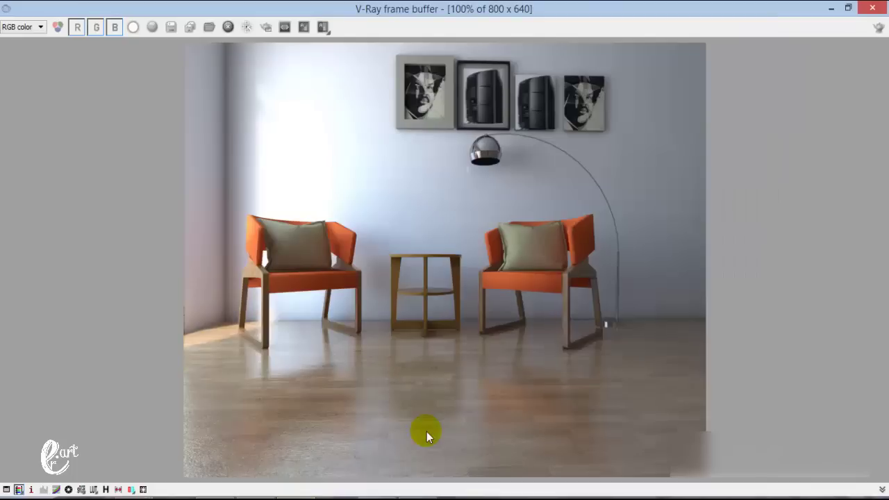
# Close the V-Ray frame buffer window
pyautogui.click(866, 12)
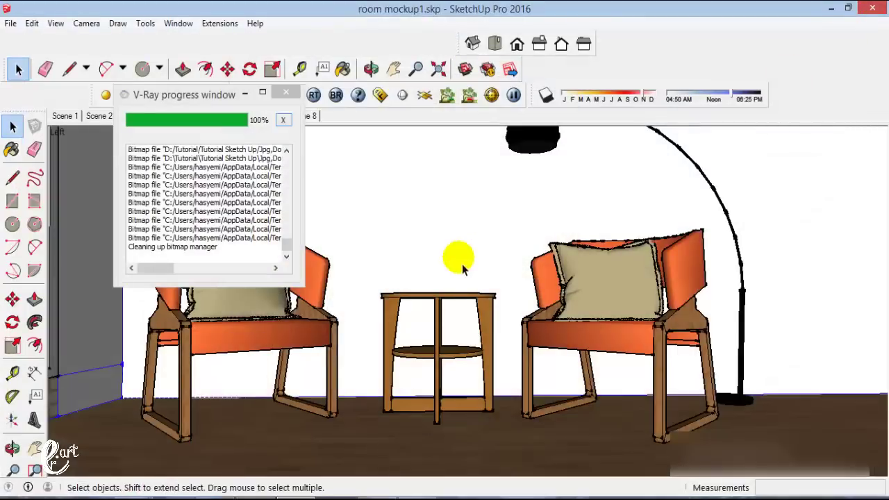